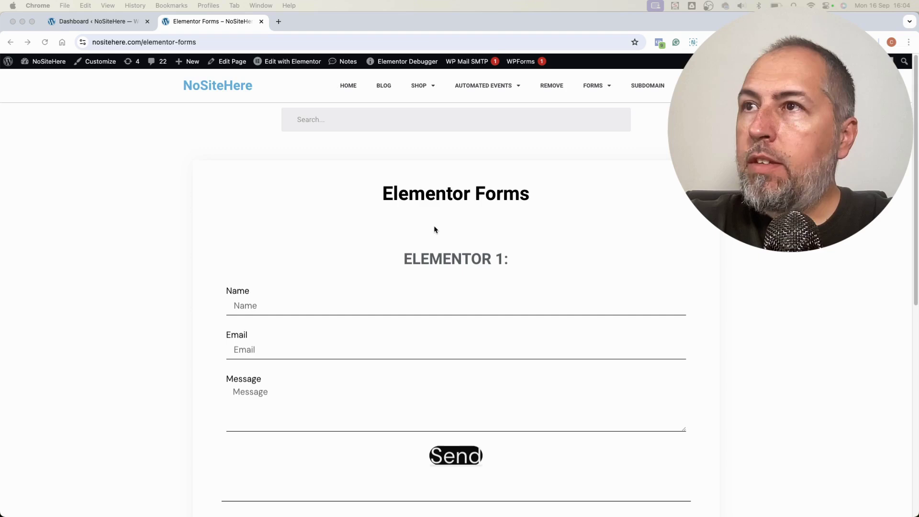
Step: Copy the Elementor Forms page address from the browser's address bar
scroll(434, 230, "down", 8)
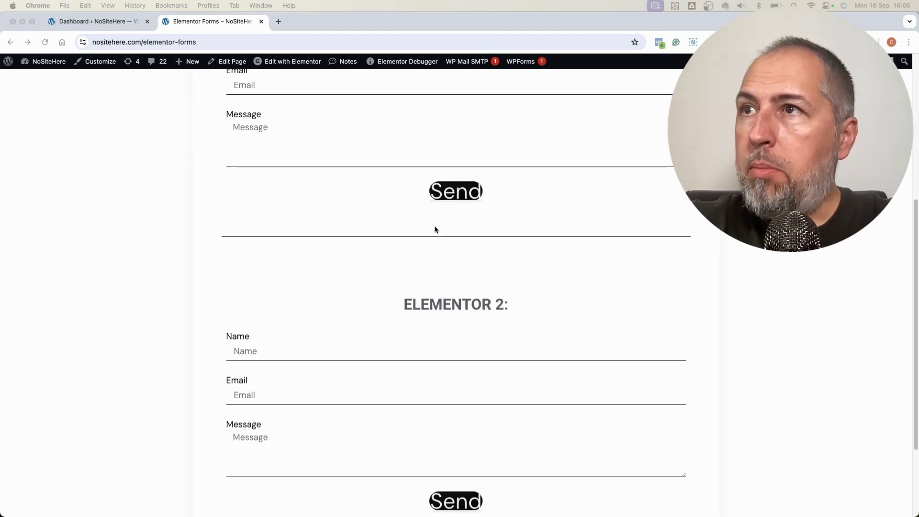
scroll(435, 229, "up", 10)
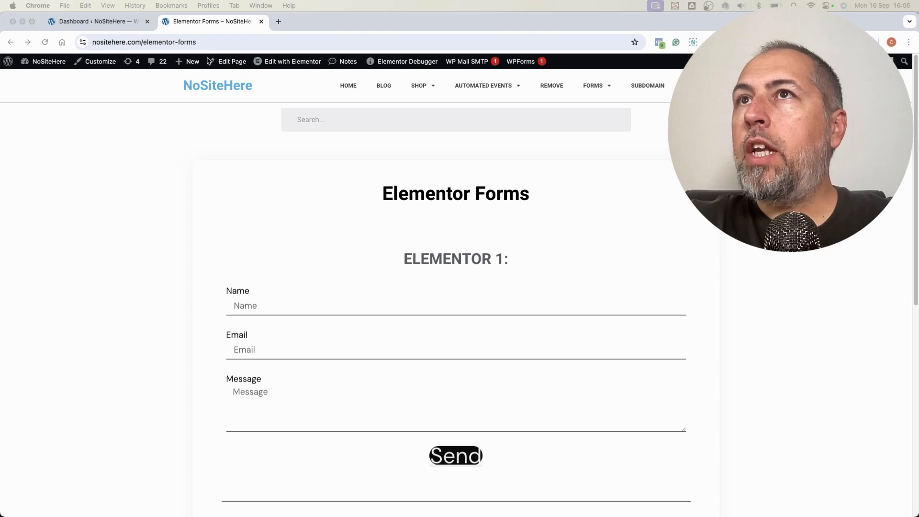
left_click(203, 43)
right_click(185, 42)
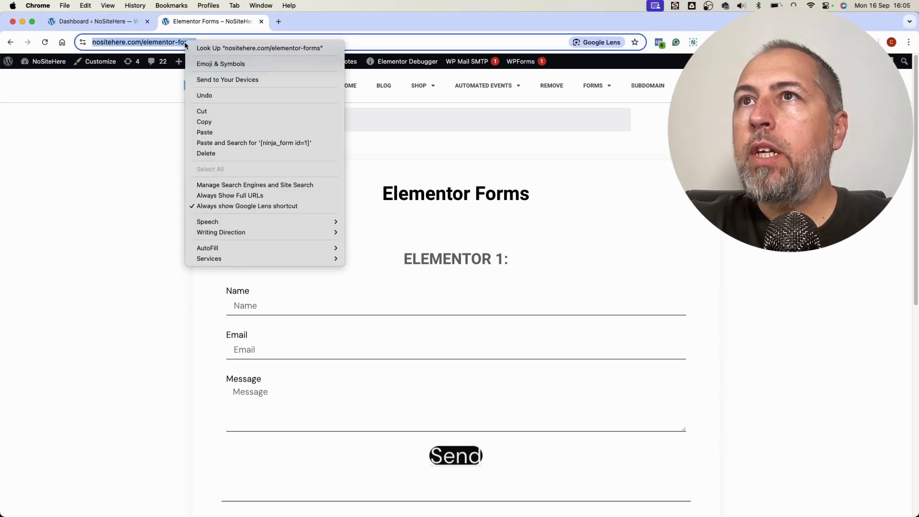
left_click(214, 123)
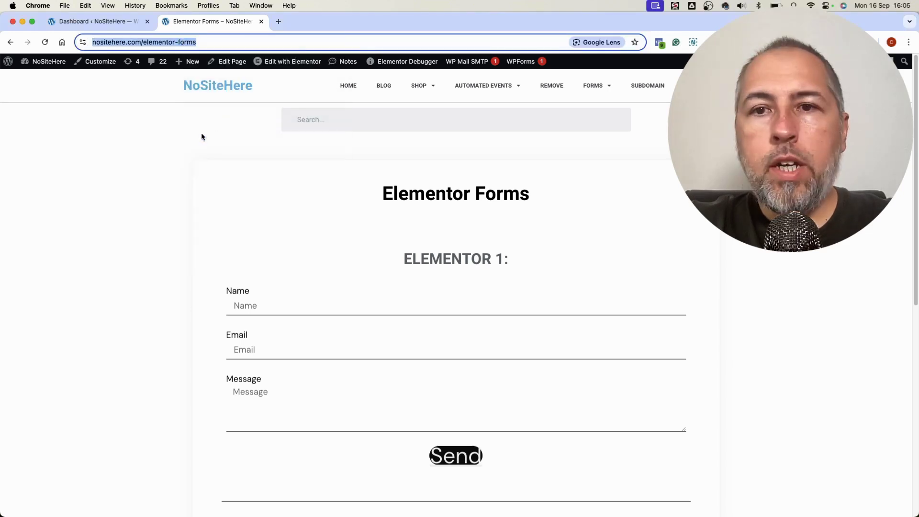
Step: In the WordPress dashboard tab, open PixelYourSite's Events settings
scroll(417, 200, "down", 5)
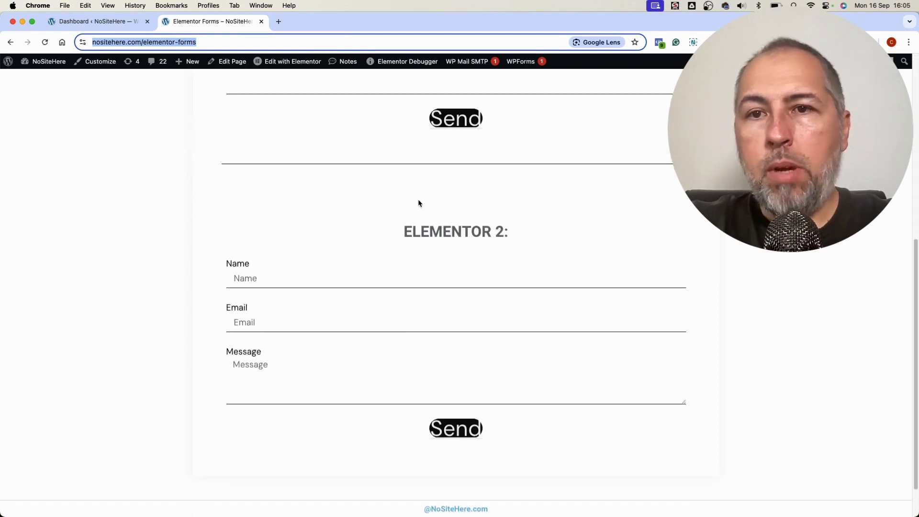
scroll(418, 201, "up", 10)
left_click(110, 22)
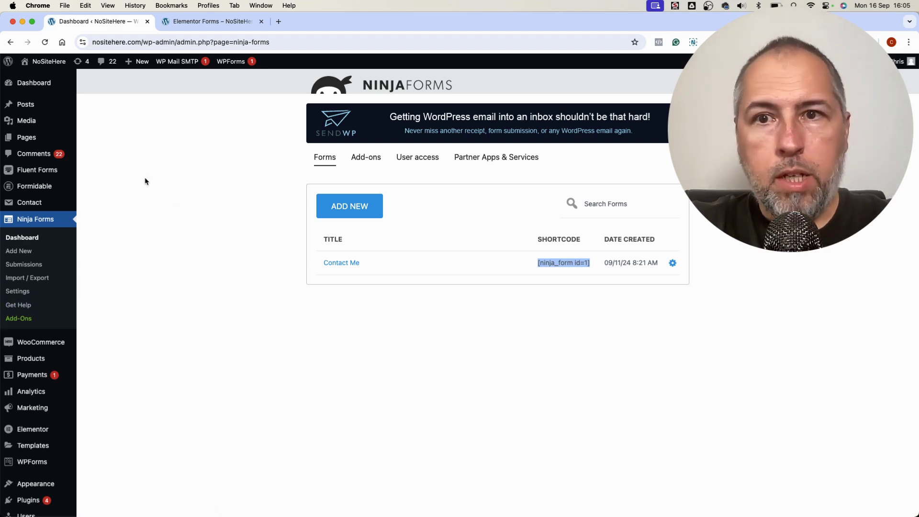
scroll(92, 461, "down", 3)
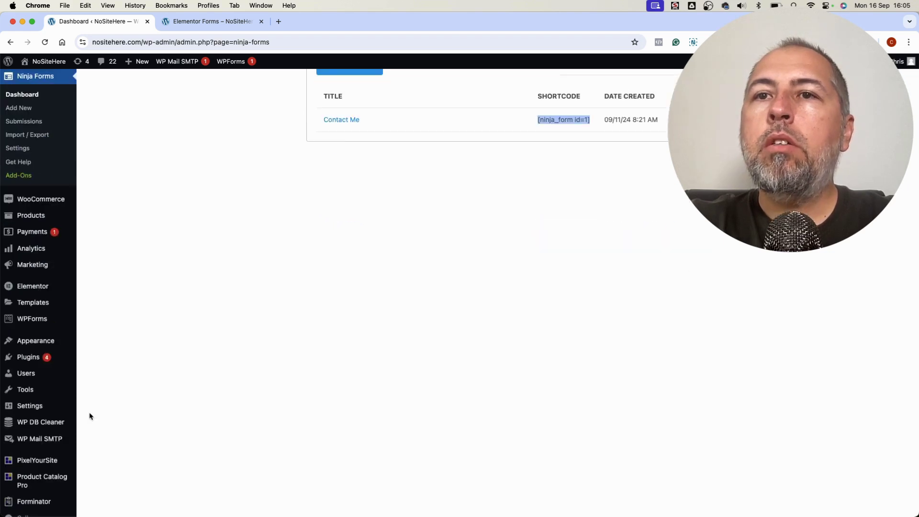
mouse_move(34, 463)
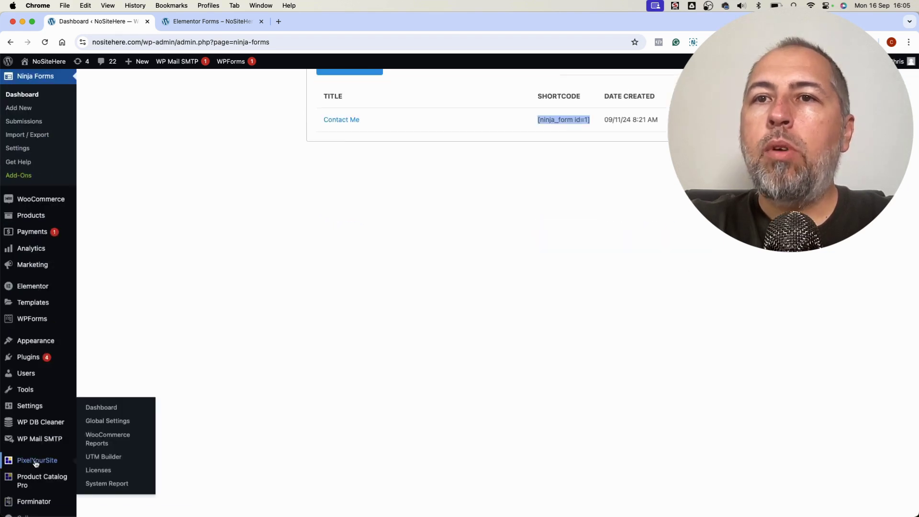
left_click(95, 412)
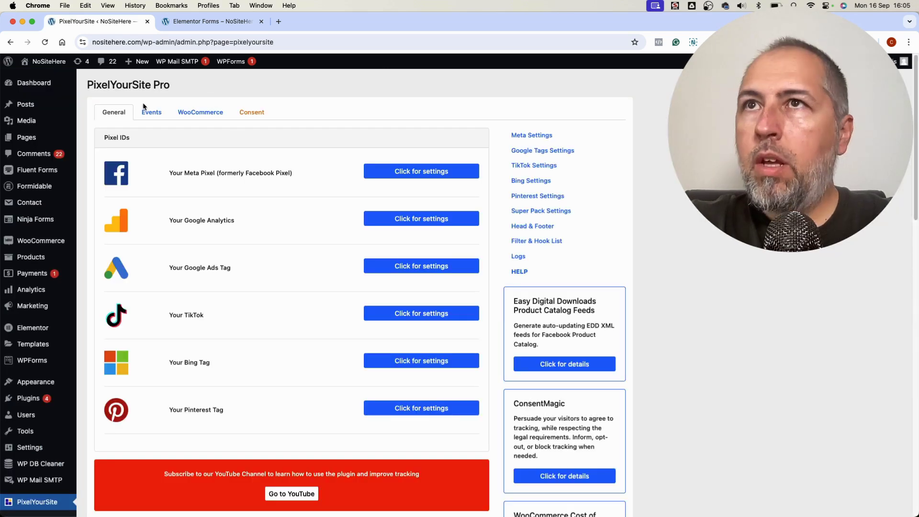
left_click(155, 113)
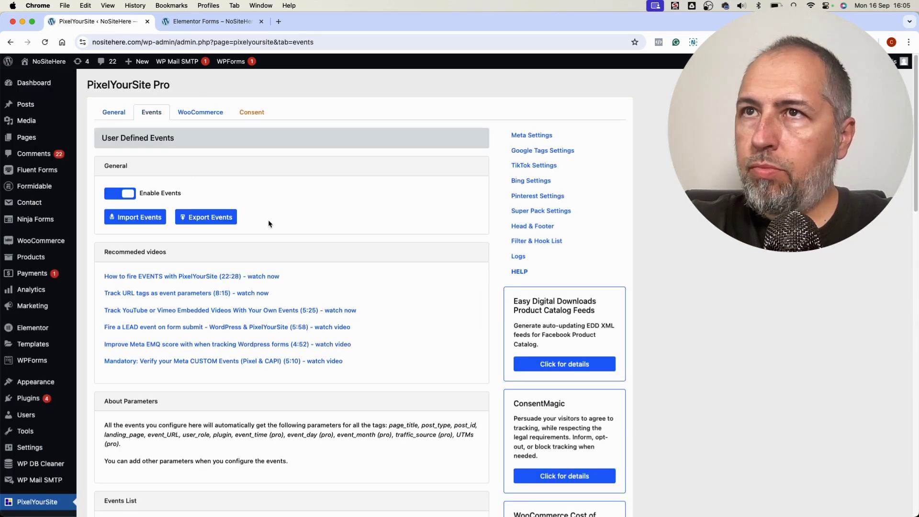
Step: Add a new user-defined event and rename it from Untitled to ElementorForm1
scroll(253, 225, "down", 8)
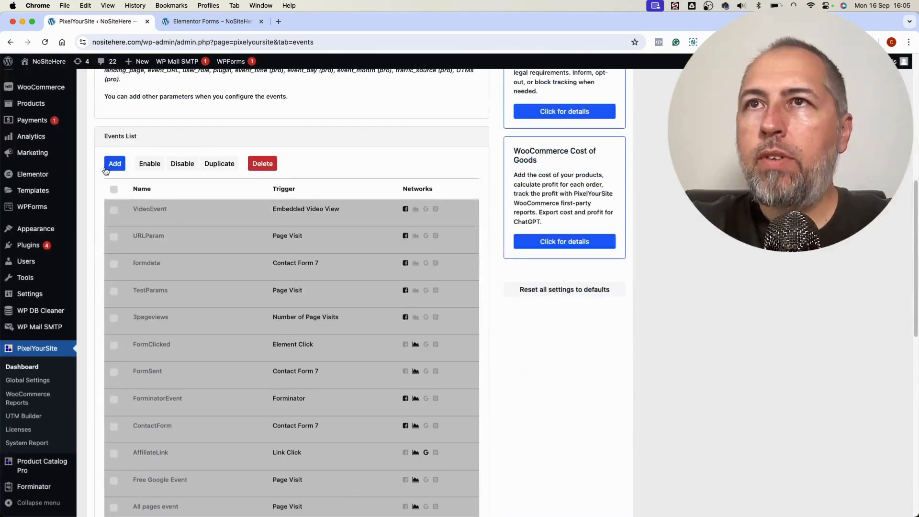
left_click(121, 167)
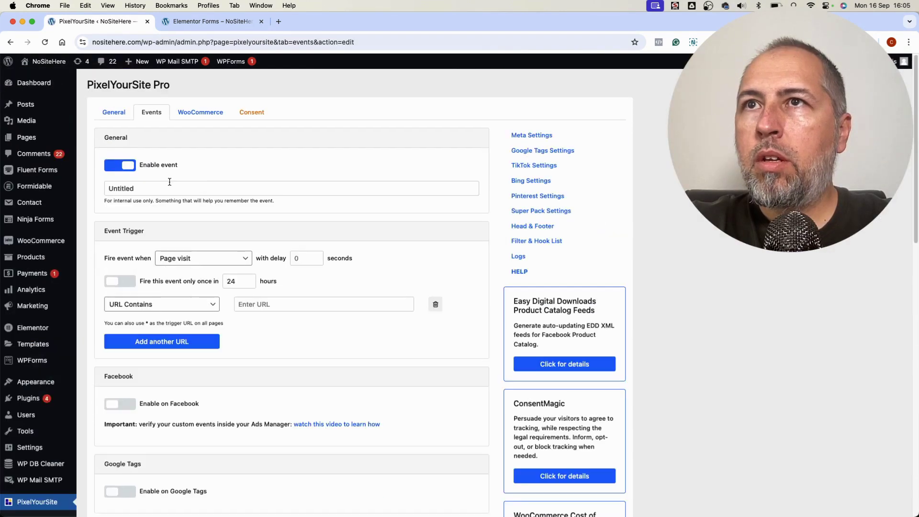
double_click(169, 183)
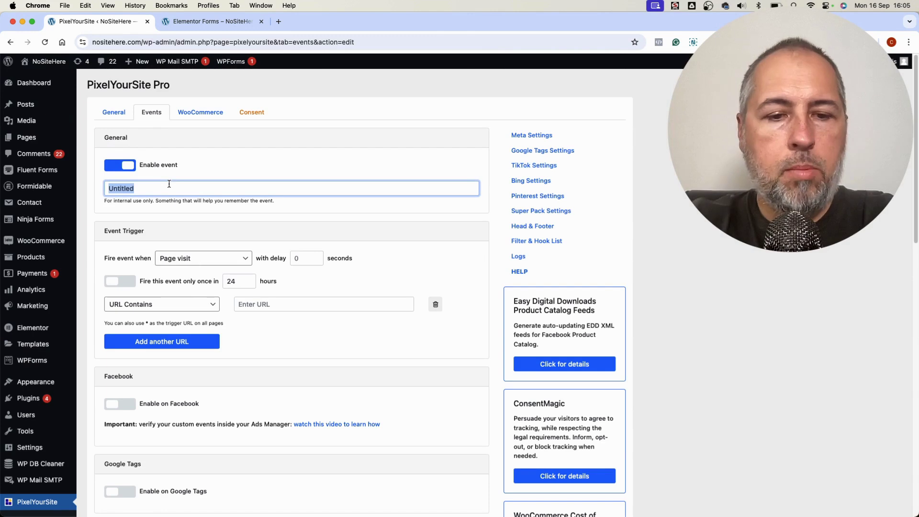
type("Elemento")
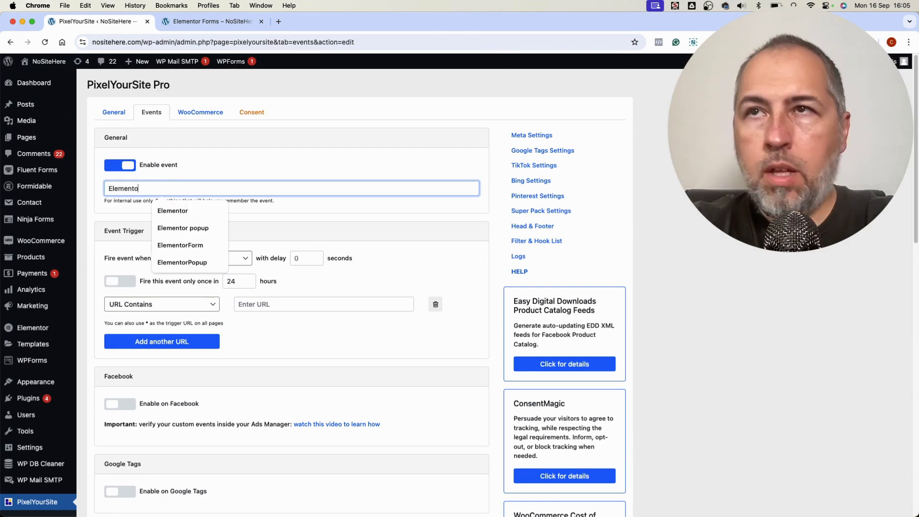
type("rFor")
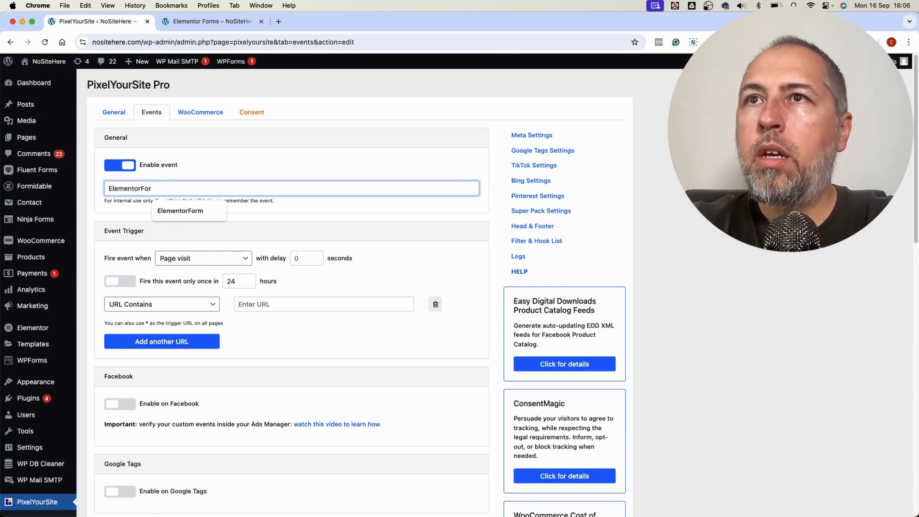
type("m1")
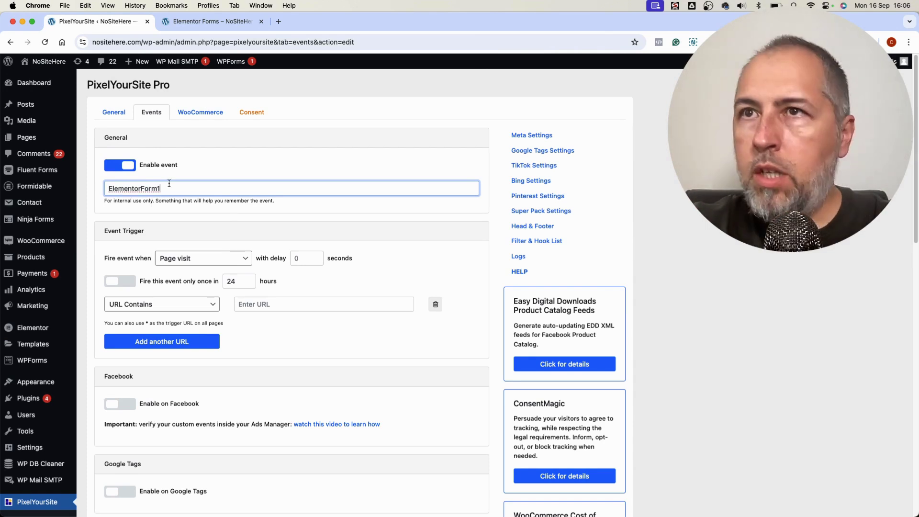
left_click(195, 259)
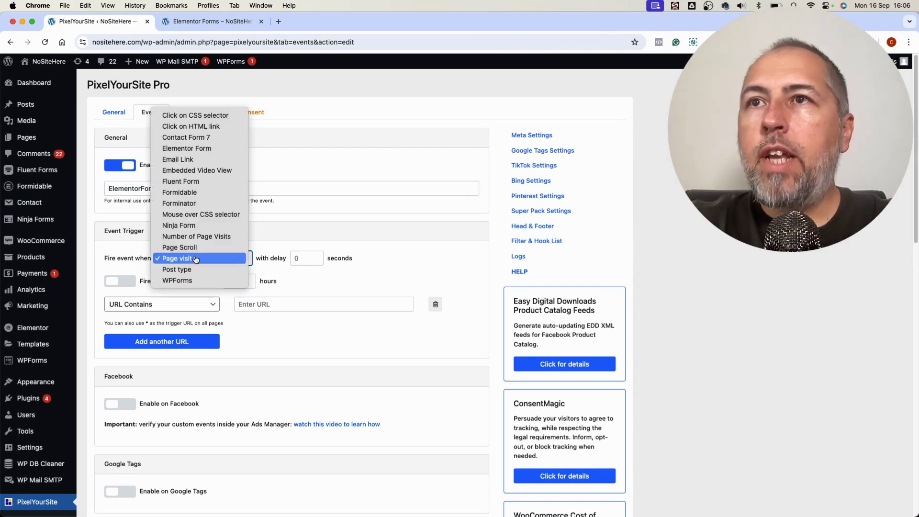
Step: Set the trigger to Elementor Form, add the elementor-forms page URL, and scan its forms
left_click(177, 150)
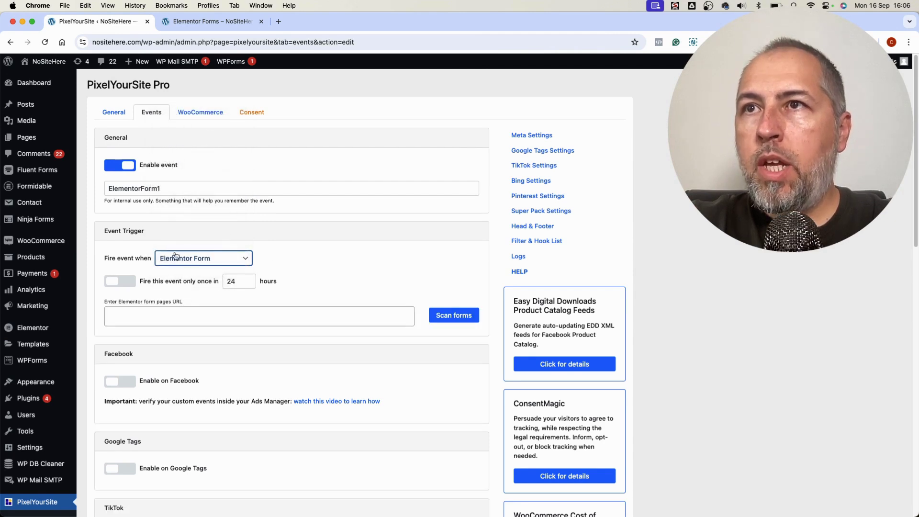
left_click(172, 316)
right_click(170, 314)
left_click(160, 316)
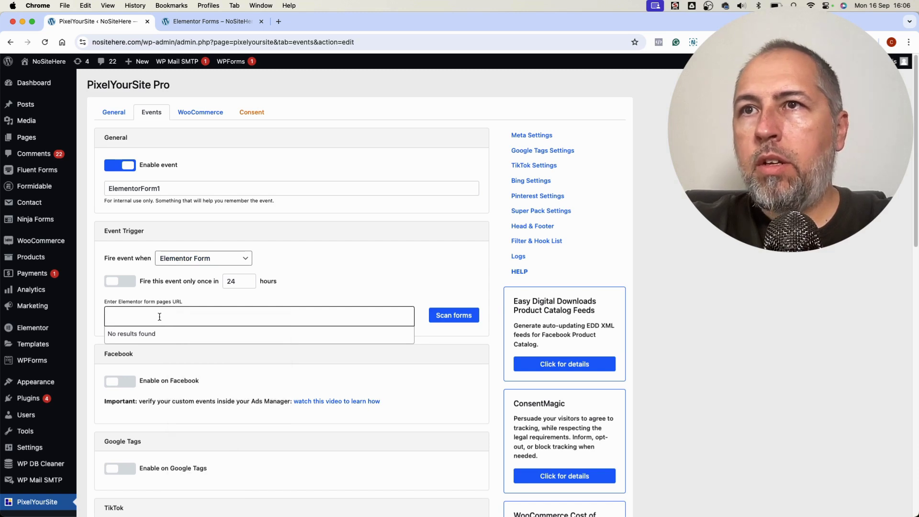
key("super+v")
left_click(157, 330)
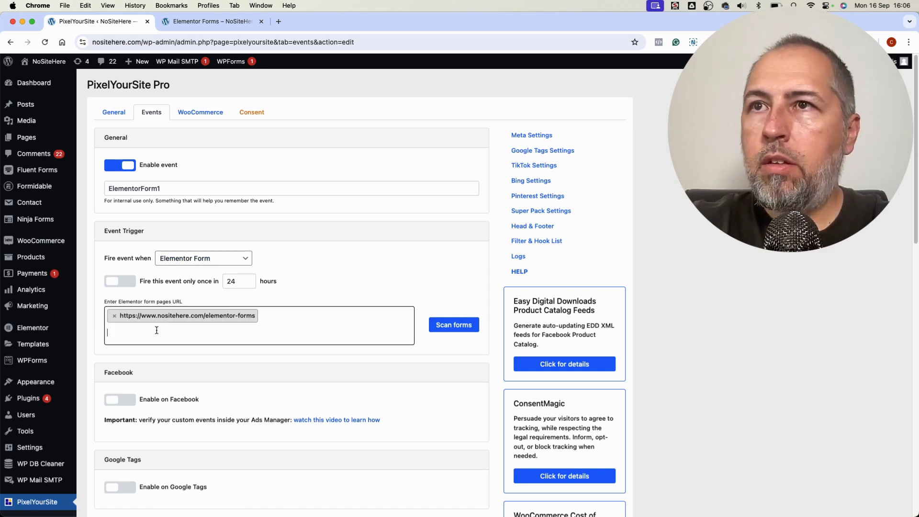
left_click(443, 325)
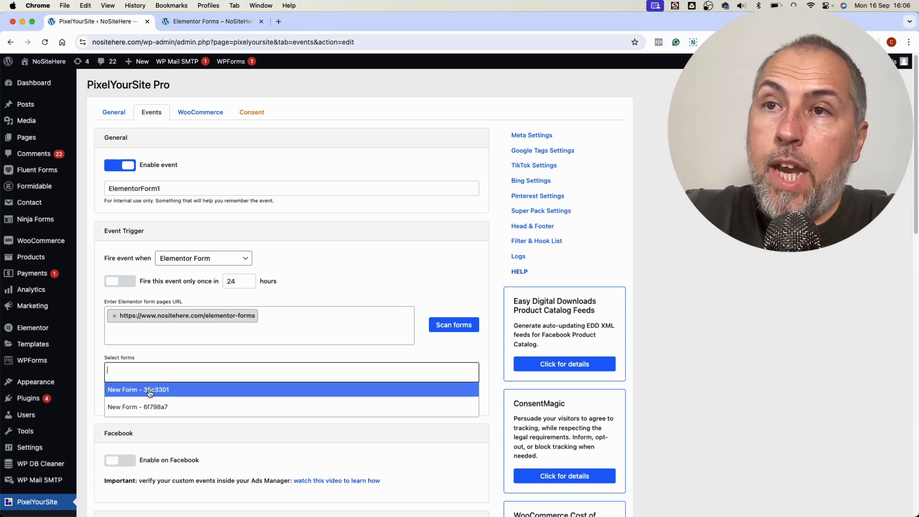
Step: Inspect the Elementor 1 form in DevTools to find its hidden form_id 35c3301
left_click(231, 26)
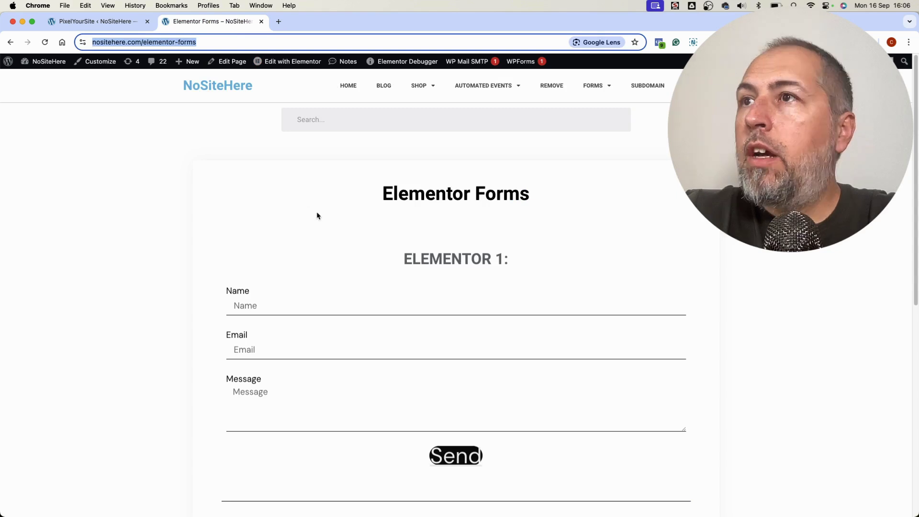
scroll(316, 216, "down", 3)
right_click(343, 244)
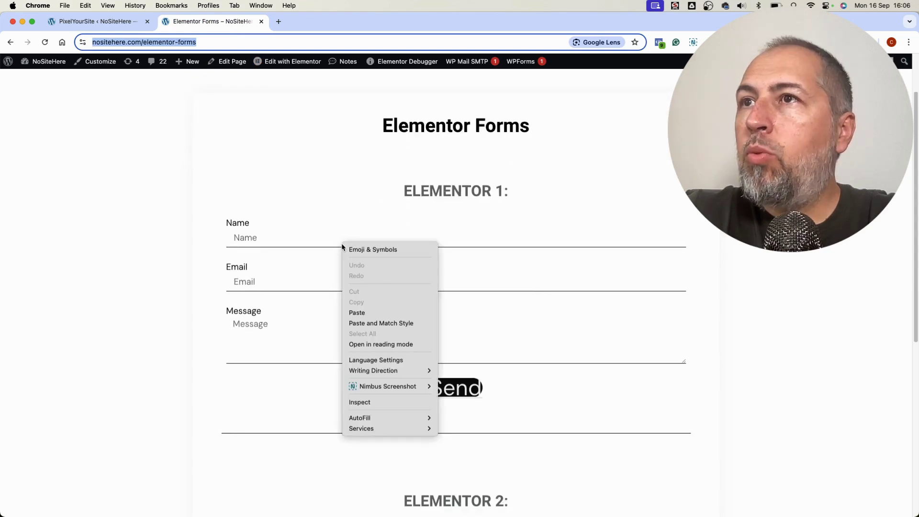
left_click(359, 404)
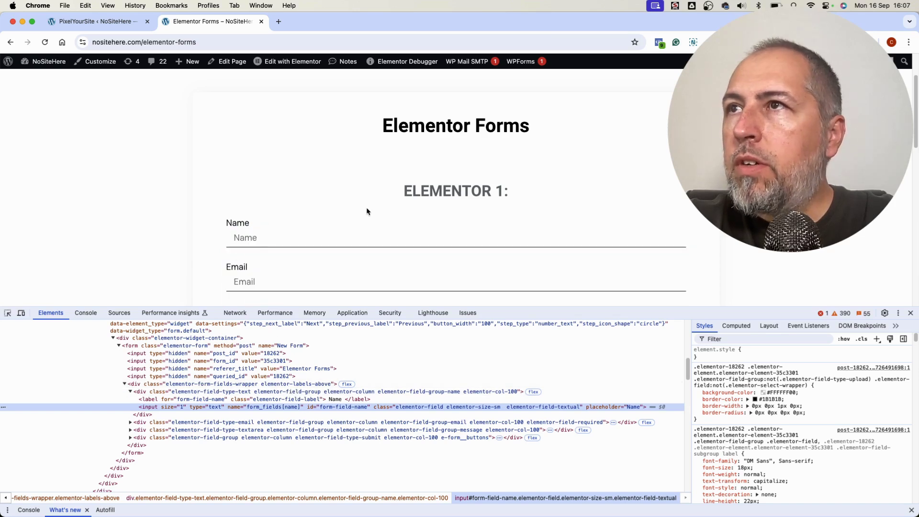
key("Left")
scroll(251, 367, "down", 1)
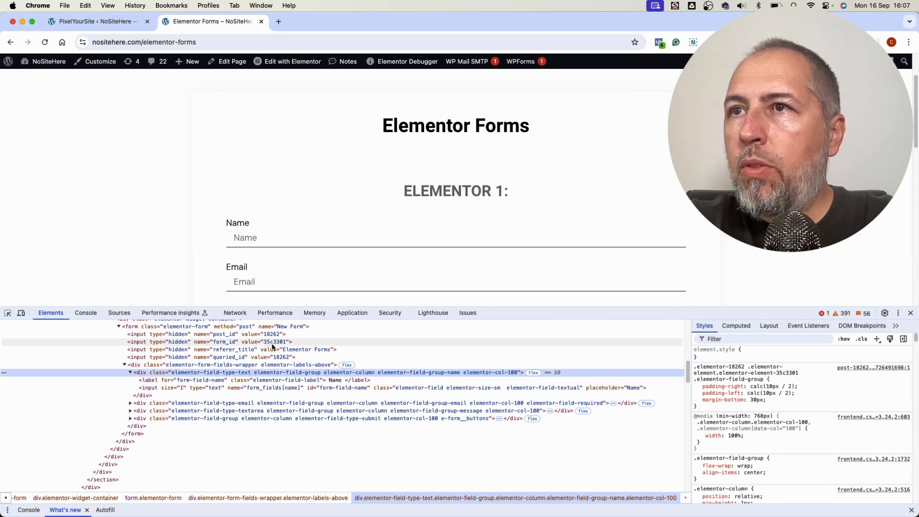
Step: Select New Form - 35c3301 as the trigger form and enable Facebook firing
left_click(112, 22)
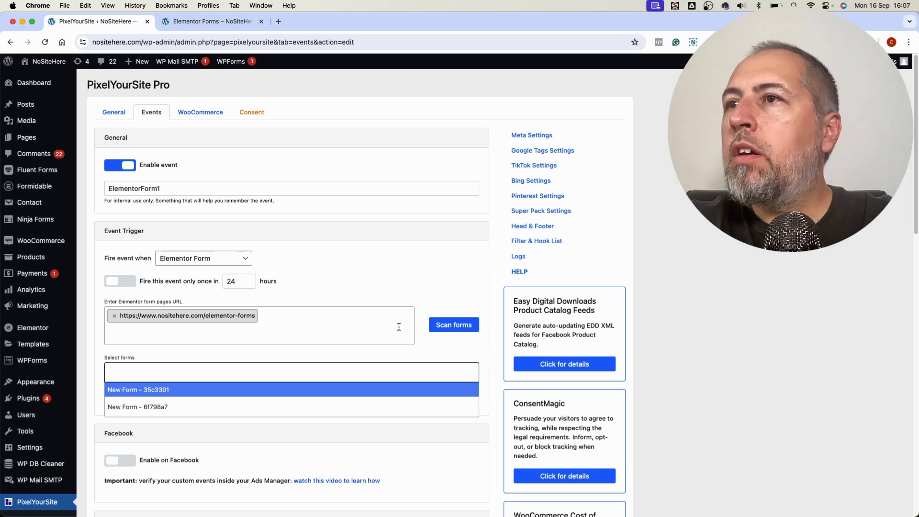
left_click(161, 390)
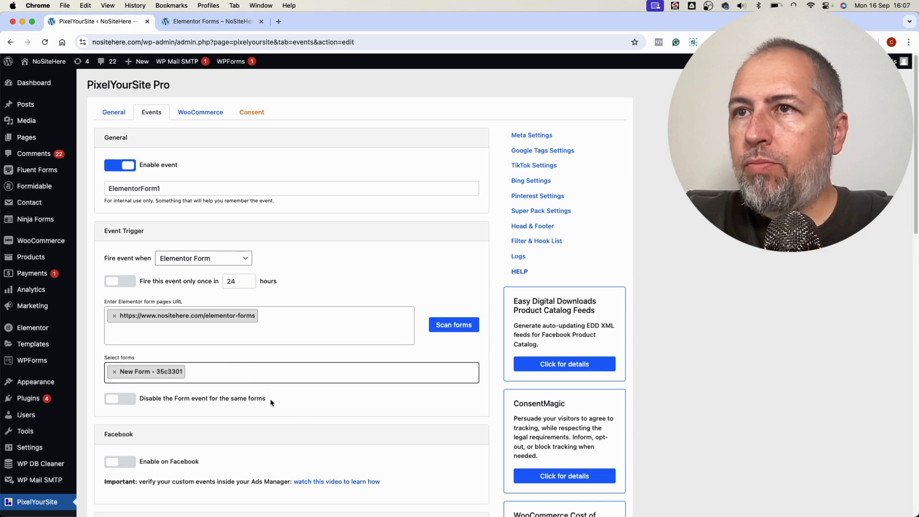
scroll(291, 416, "down", 4)
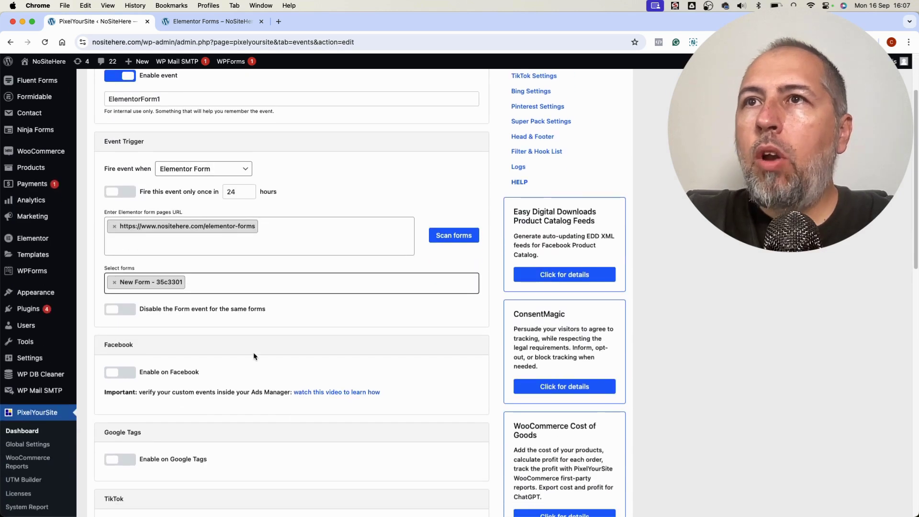
scroll(254, 356, "down", 3)
left_click(124, 298)
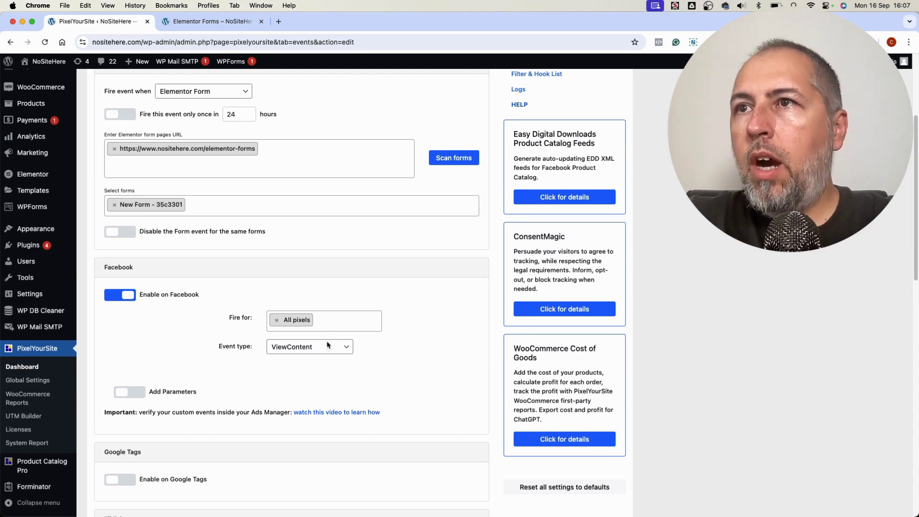
Step: Set the Facebook event type to CustomEvent named ElementorForm1
scroll(233, 259, "up", 3)
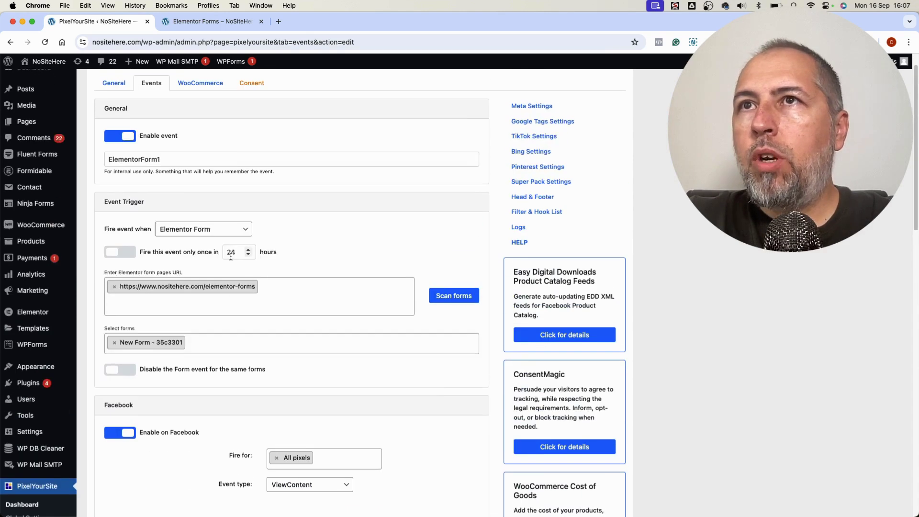
double_click(175, 163)
key("super+c")
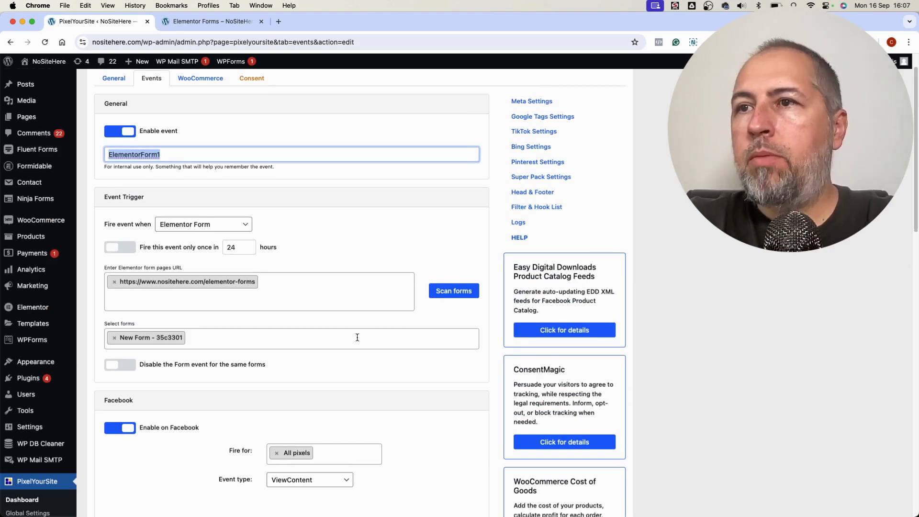
scroll(357, 338, "down", 4)
left_click(307, 318)
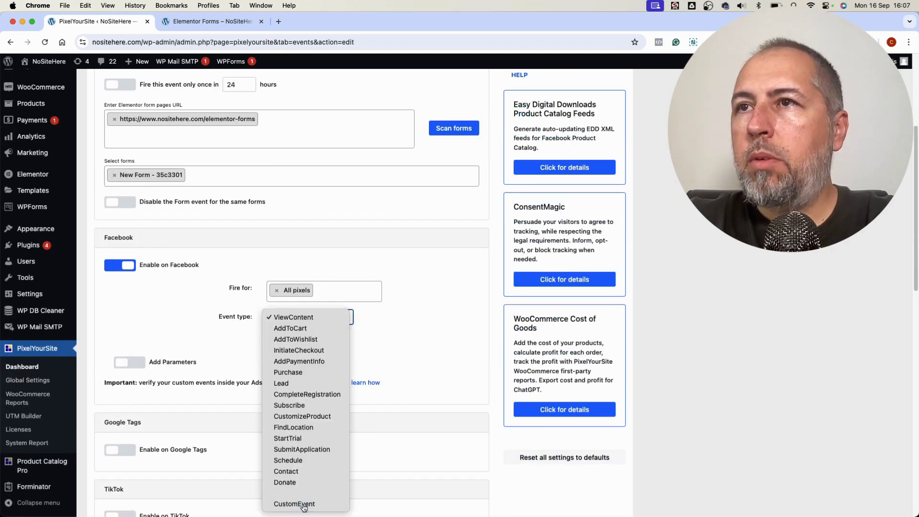
left_click(296, 503)
left_click(294, 339)
key("super+v")
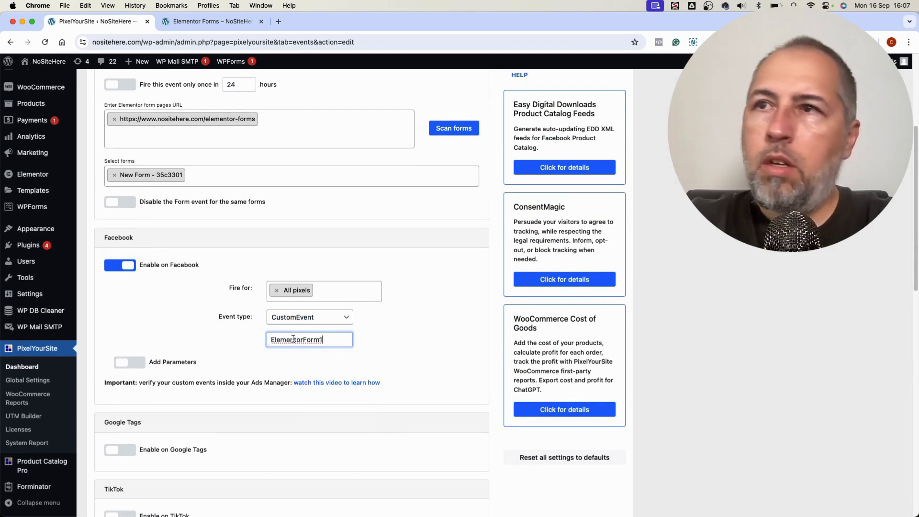
left_click(388, 343)
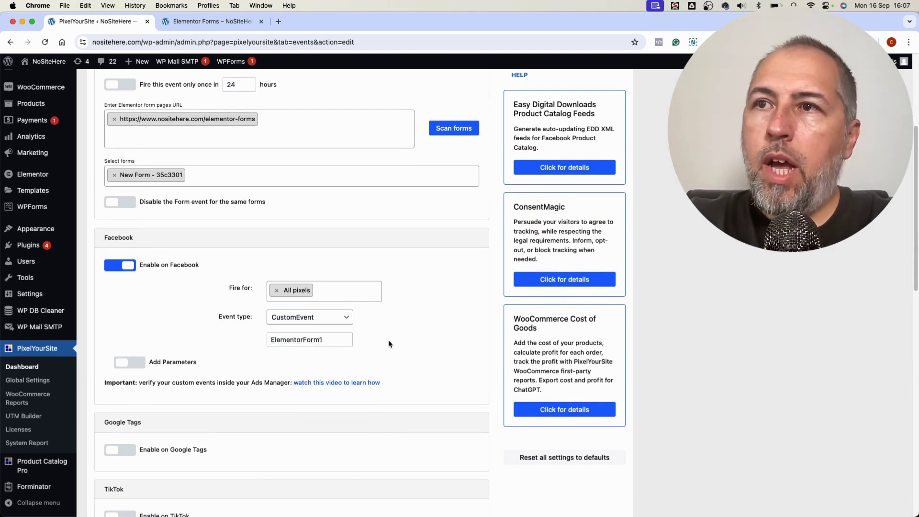
Step: Disable the standard Form event for this form and save the event
scroll(405, 326, "up", 3)
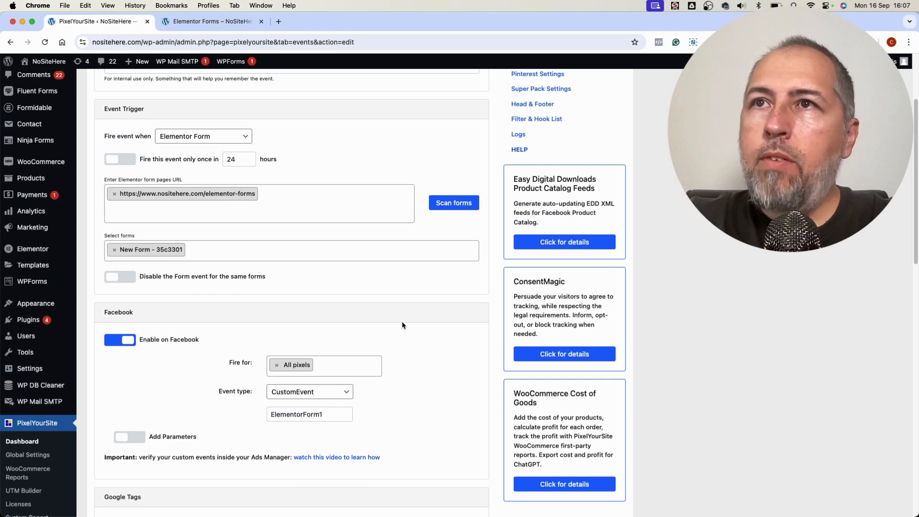
left_click(128, 281)
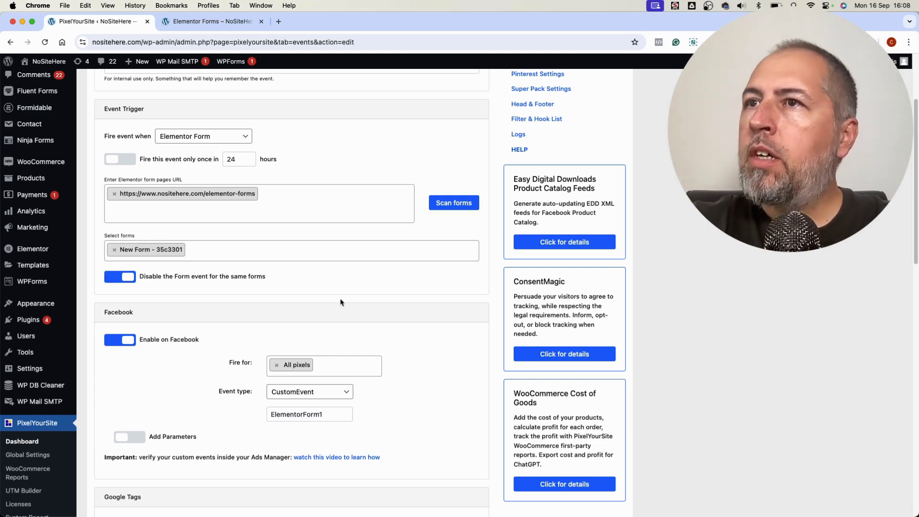
scroll(341, 301, "down", 10)
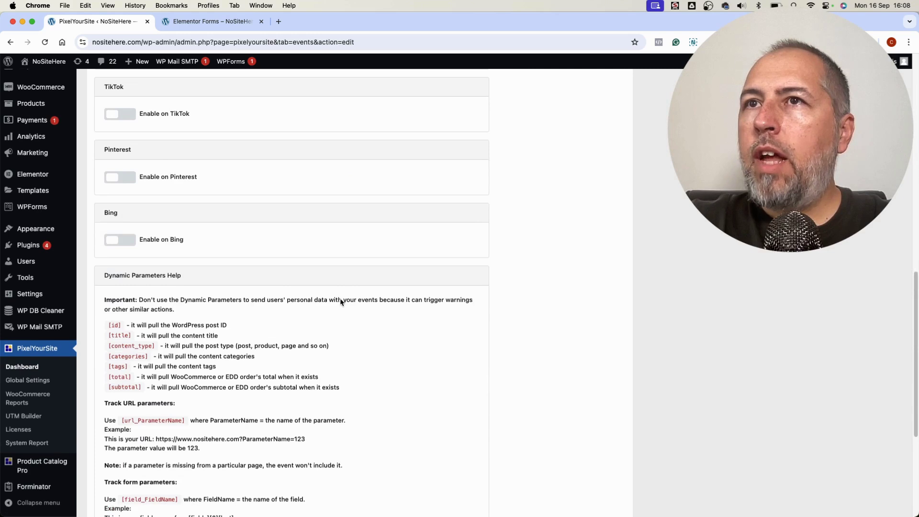
scroll(340, 302, "down", 5)
left_click(283, 473)
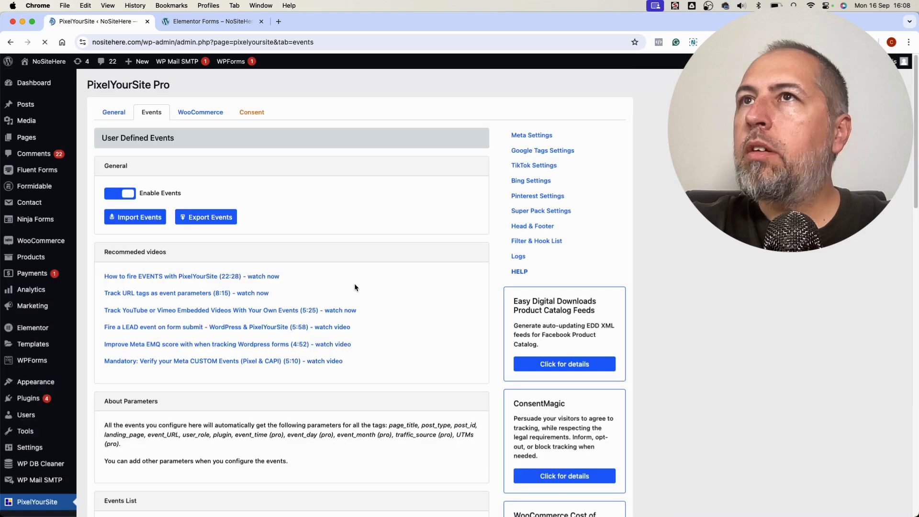
Step: Close DevTools and reload the Elementor Forms page
left_click(211, 21)
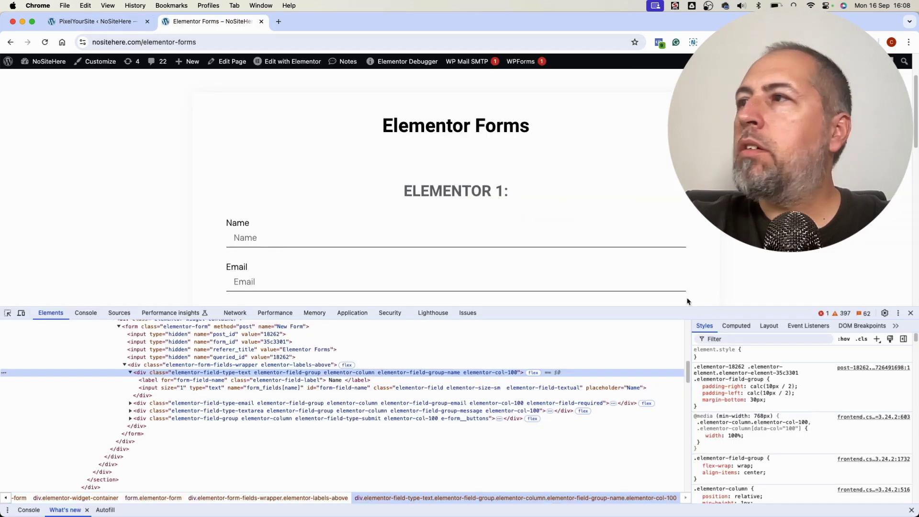
left_click(910, 312)
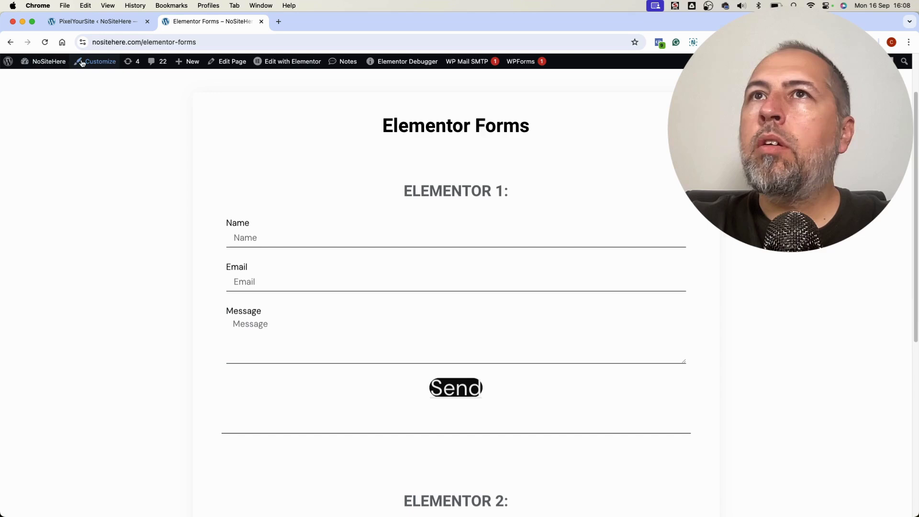
left_click(45, 42)
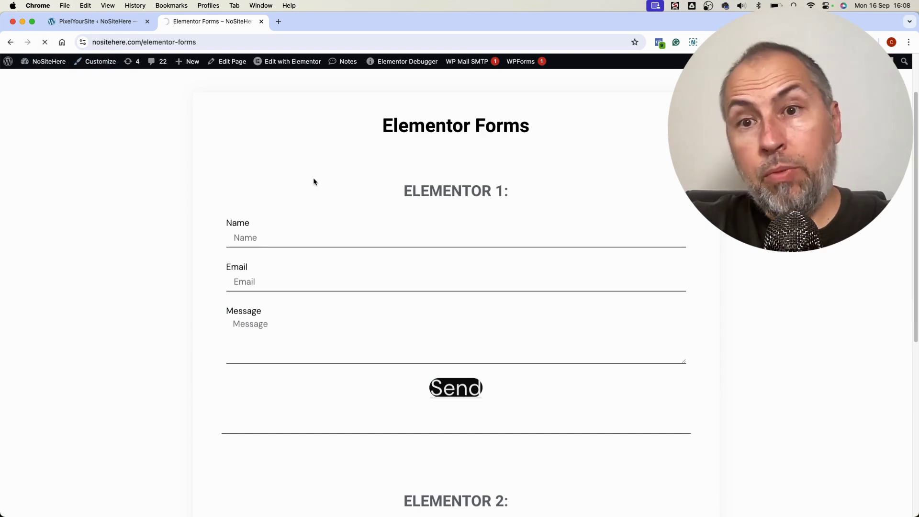
Step: Fill in a test name, an e-mail address and the message 'Message', then send the form
left_click(266, 237)
type("Eee")
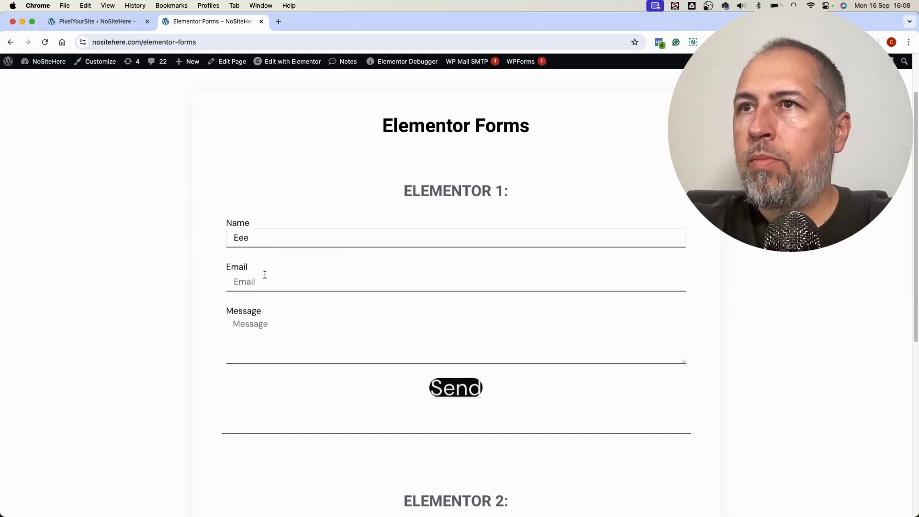
left_click(275, 282)
type("Eee@")
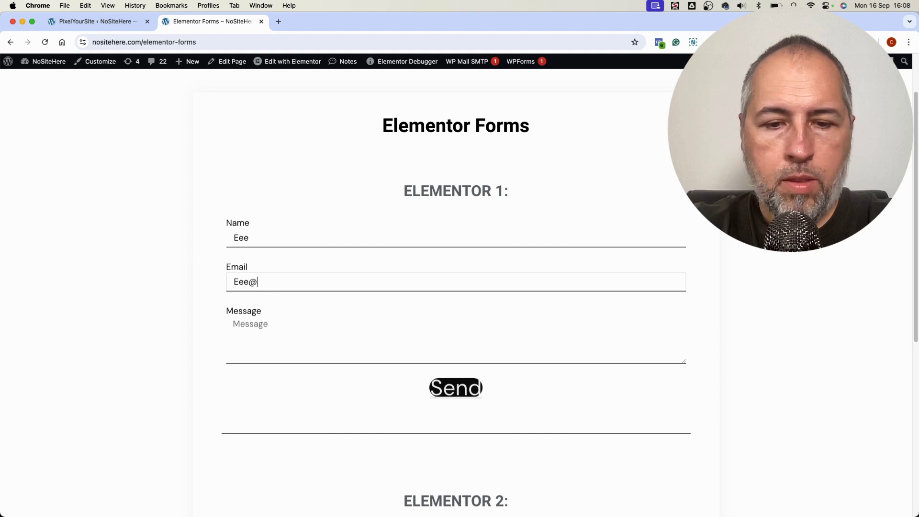
type("Ggg")
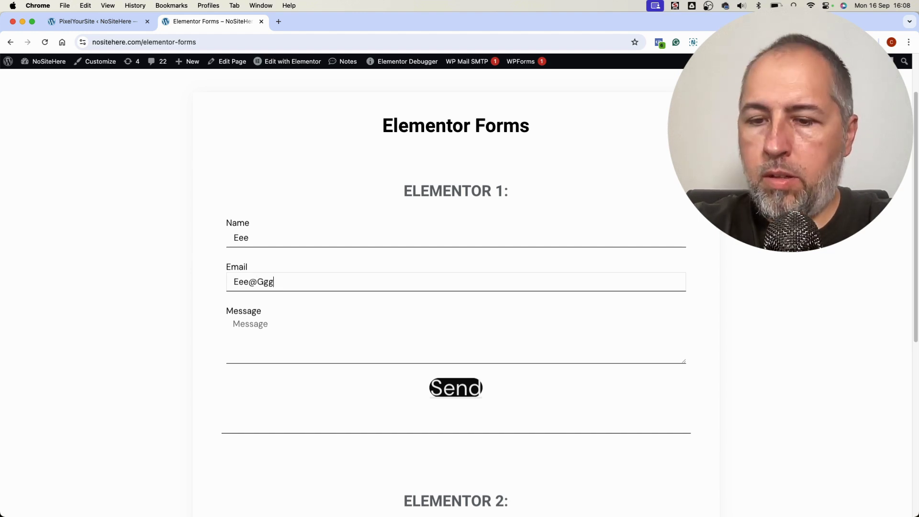
type(".Com")
left_click(278, 343)
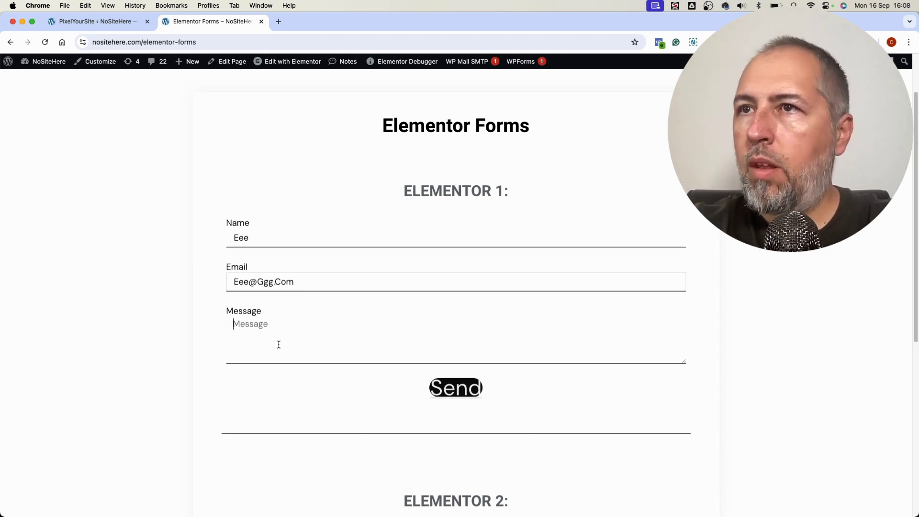
type("Message")
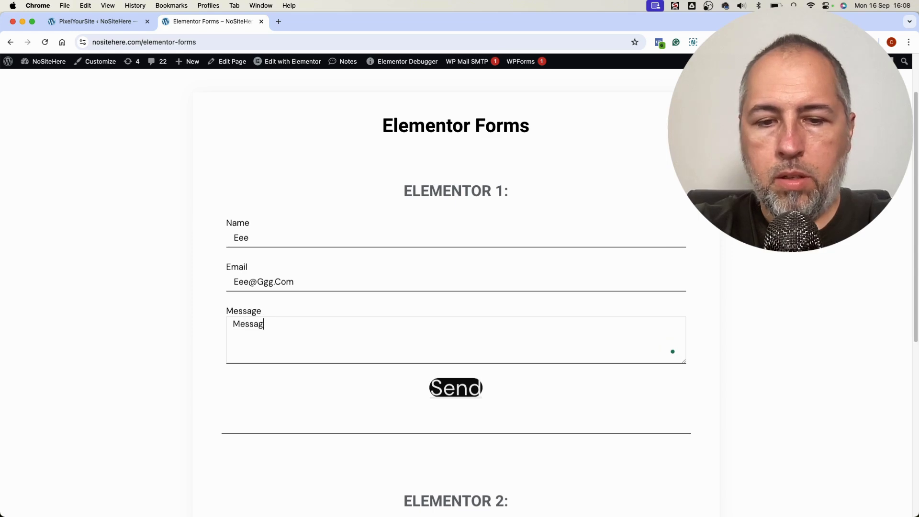
left_click(465, 389)
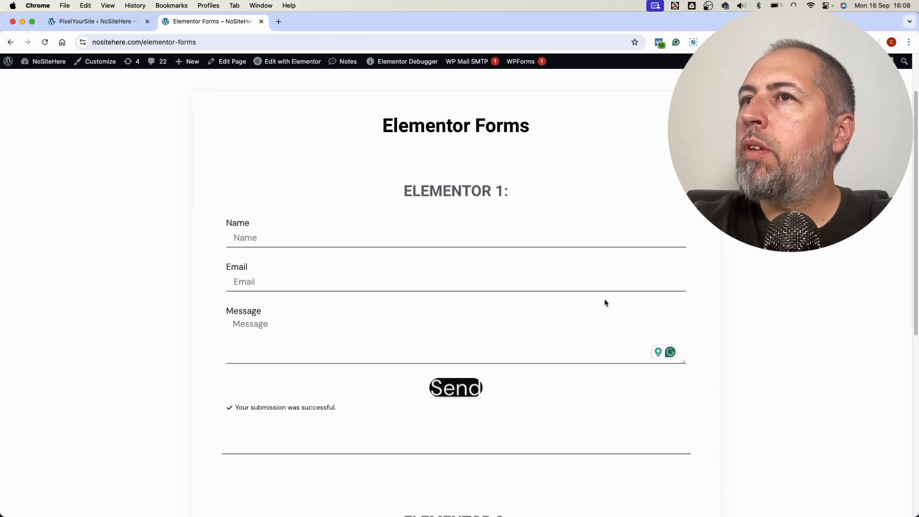
left_click(661, 44)
left_click(493, 138)
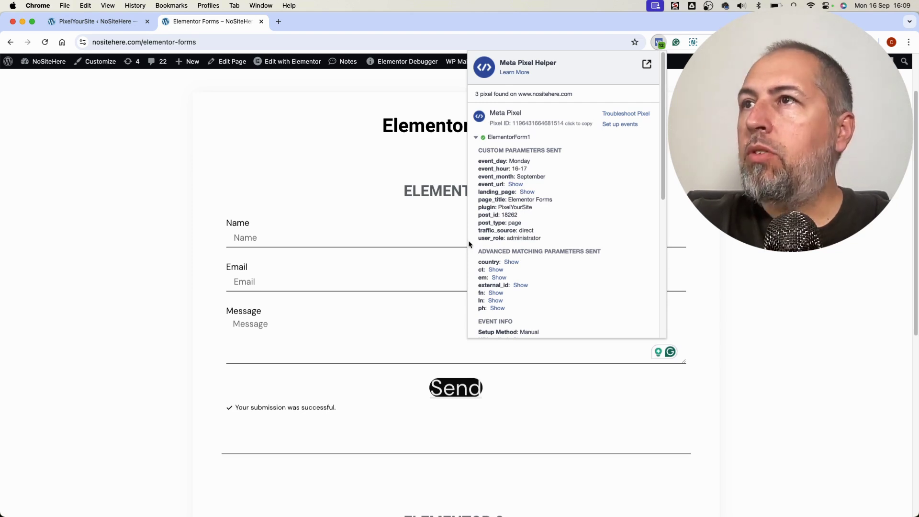
left_click(310, 197)
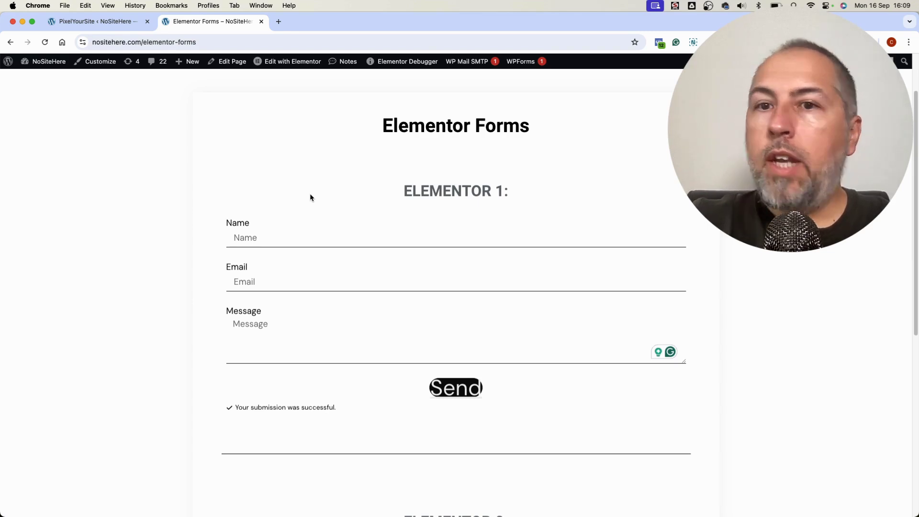
Step: Open the NoSiteHere home page, scroll to reveal the popup, and copy the nositehere.com address
scroll(312, 189, "up", 3)
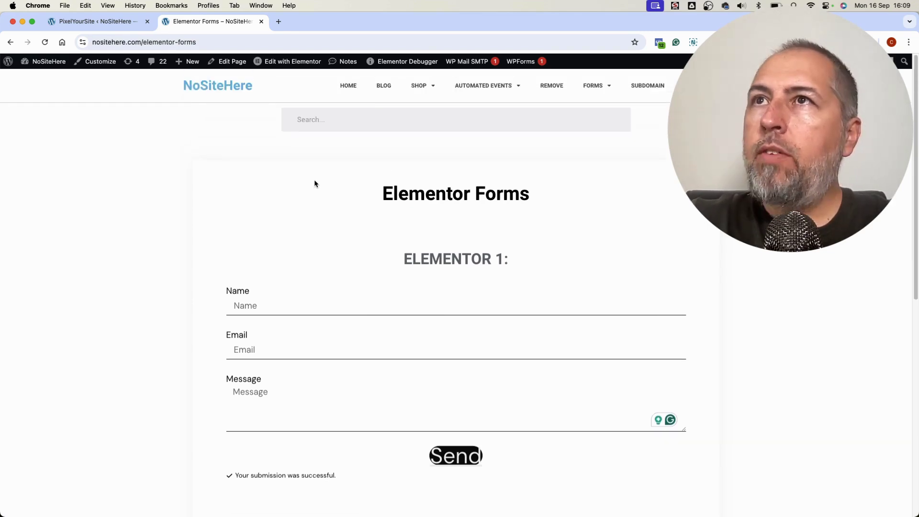
left_click(234, 88)
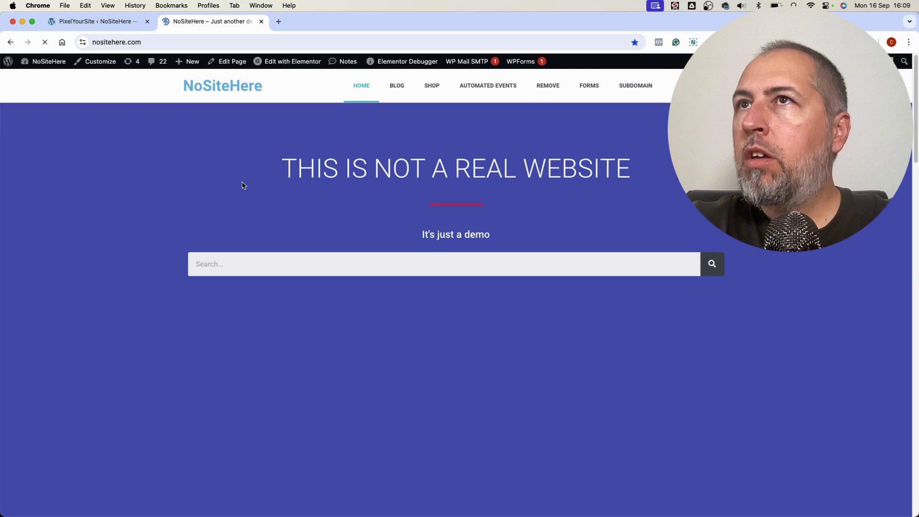
scroll(255, 193, "down", 4)
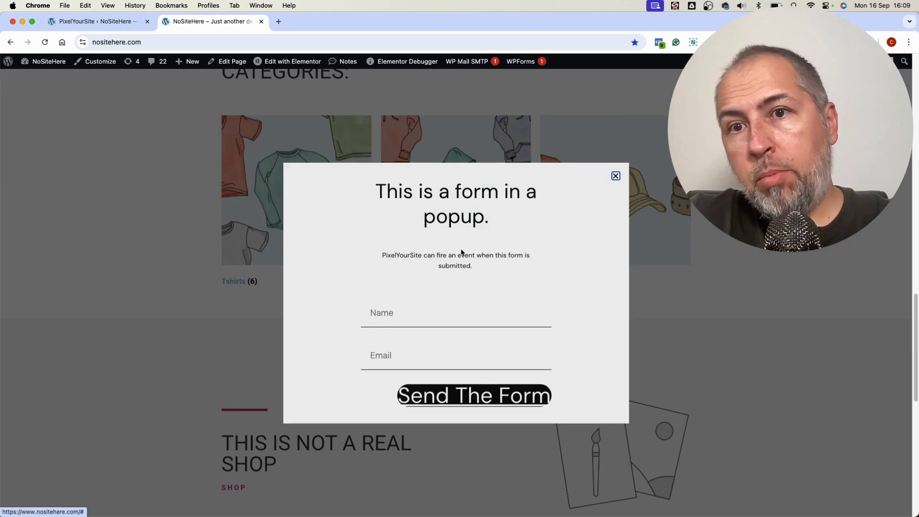
left_click(258, 46)
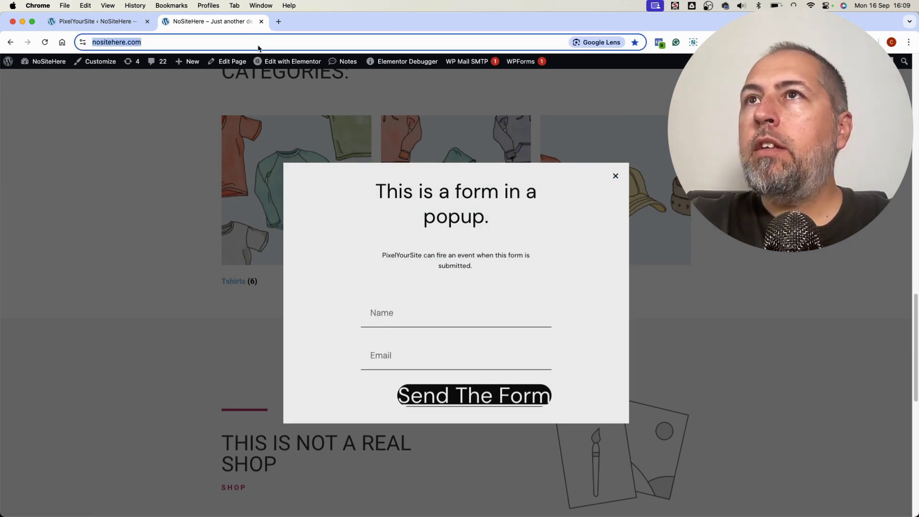
right_click(258, 47)
left_click(282, 125)
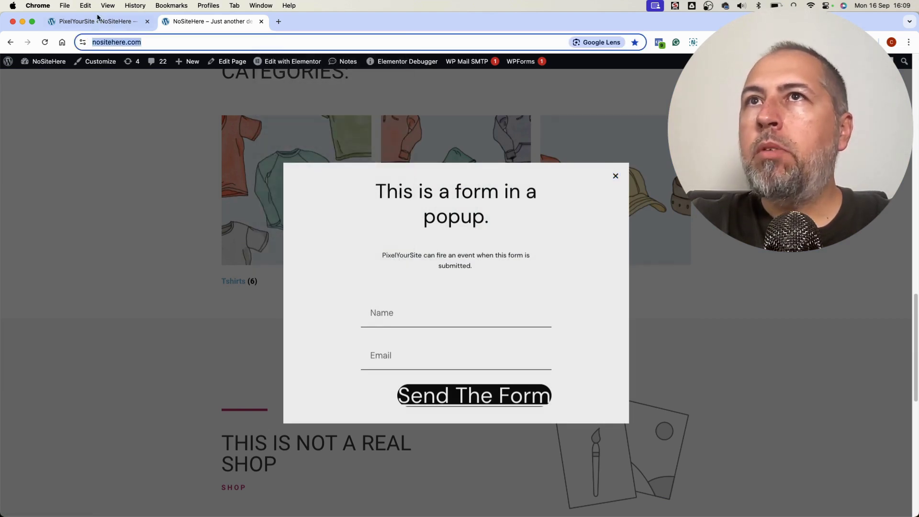
Step: Add a new PixelYourSite event named ElementorPopup
left_click(96, 21)
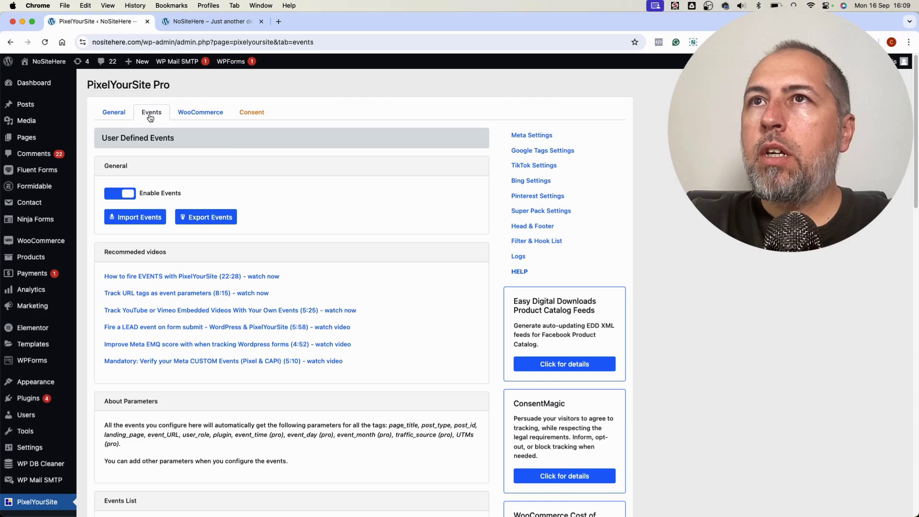
scroll(330, 199, "down", 5)
left_click(116, 324)
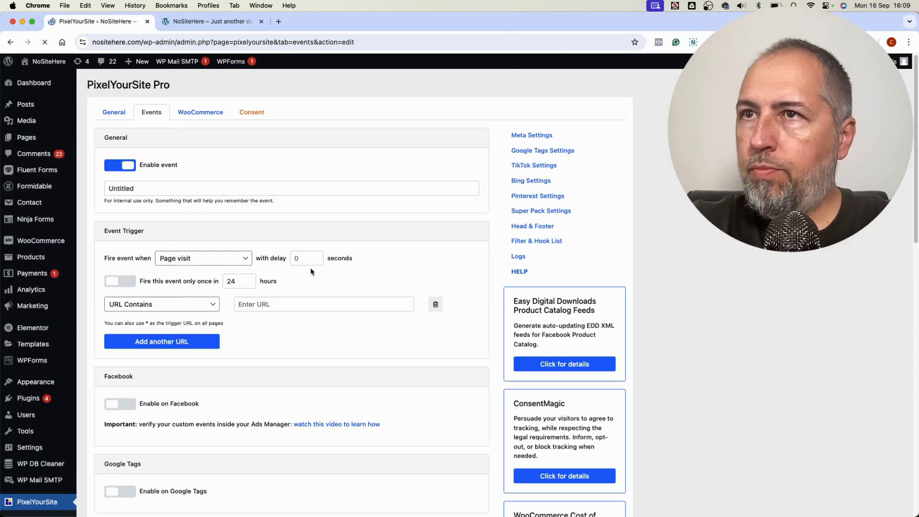
double_click(147, 186)
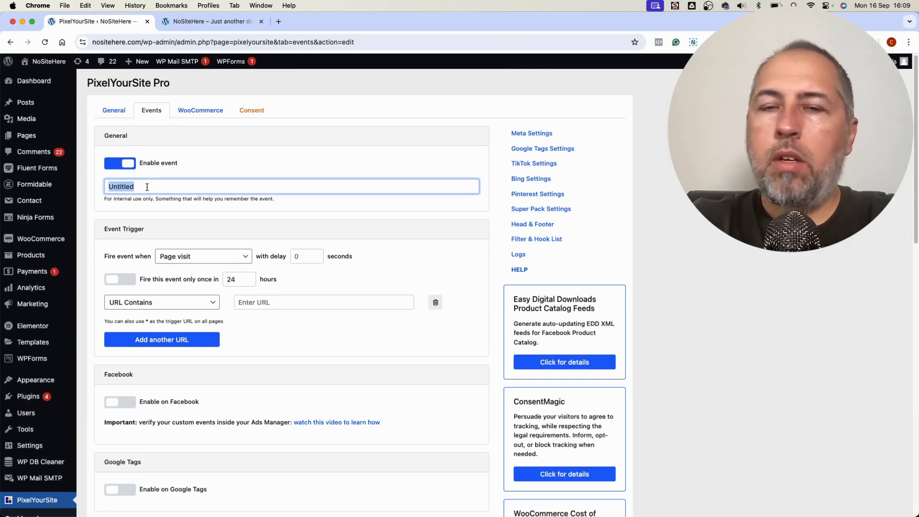
type("ElementorPopup")
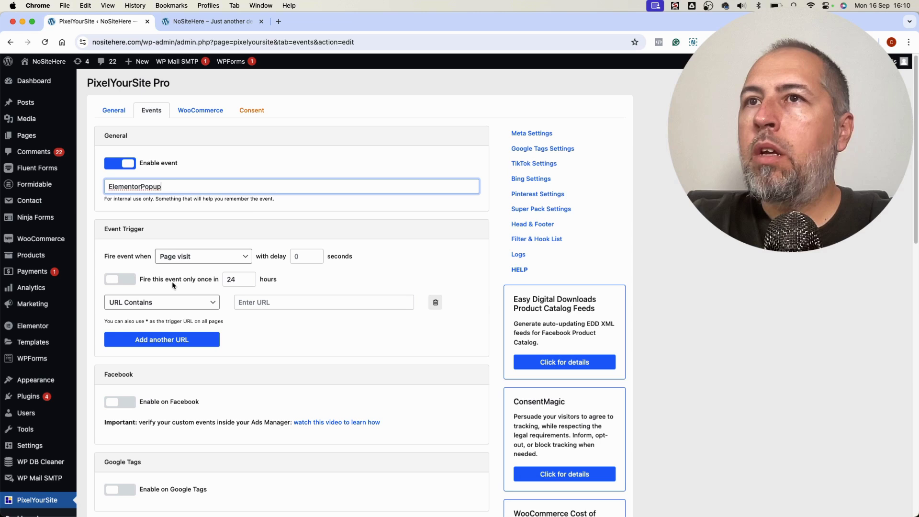
left_click(184, 257)
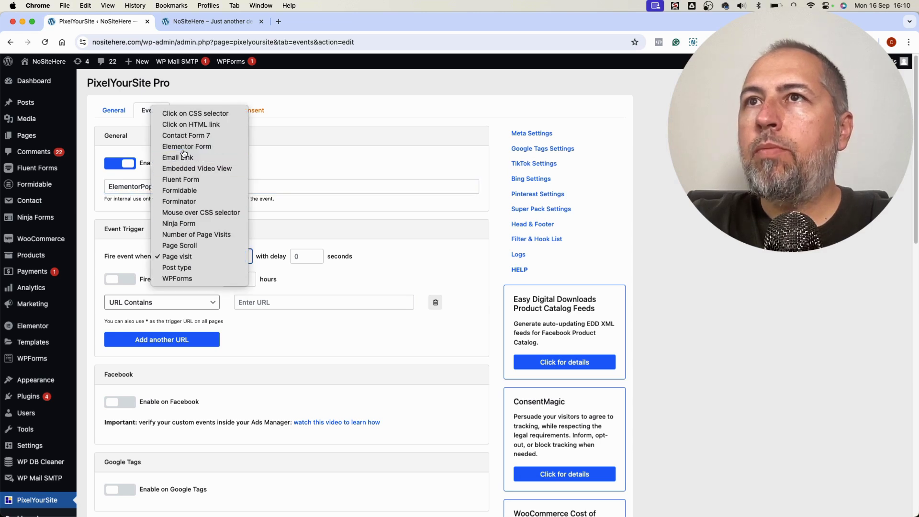
left_click(185, 146)
left_click(197, 312)
key("super+v")
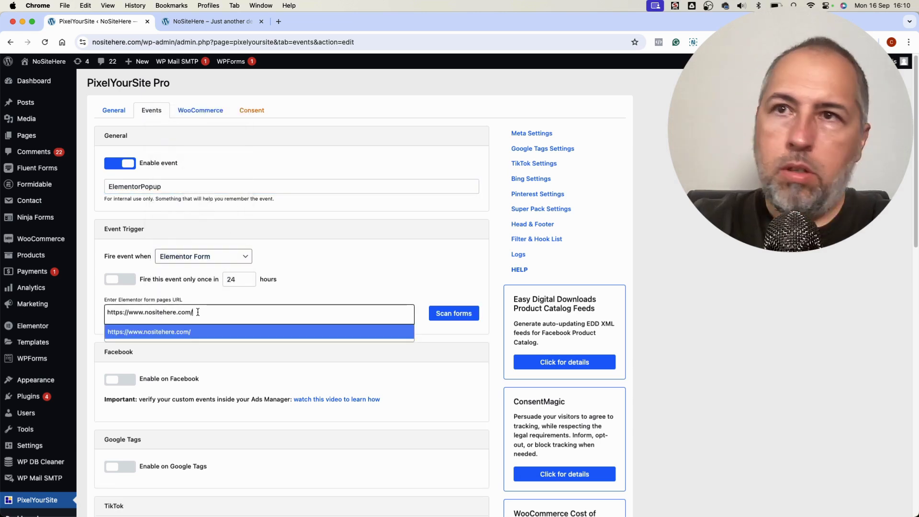
key("Return")
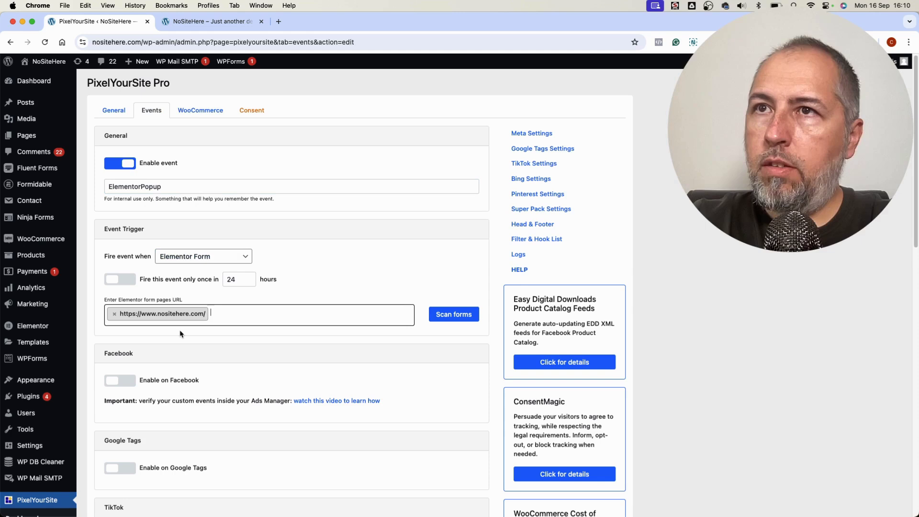
left_click(453, 315)
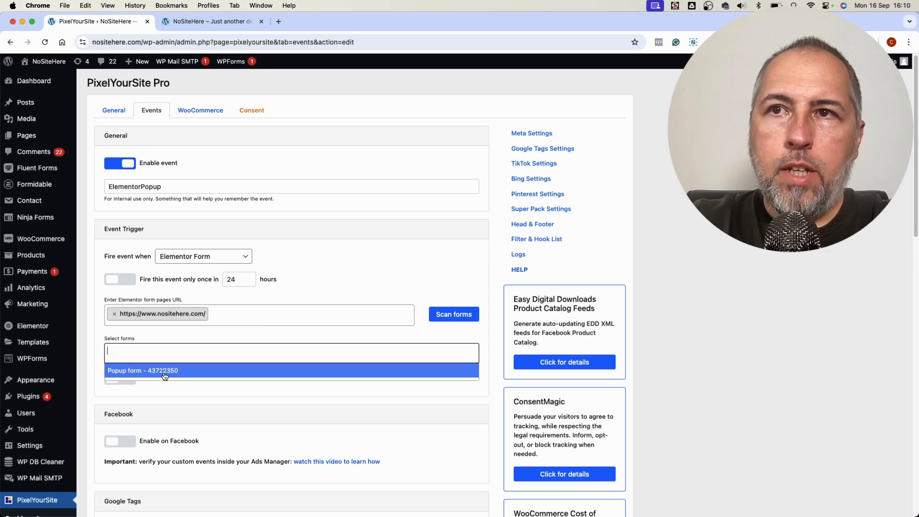
Step: Pick Popup form - 43722350 in Select forms for the ElementorPopup event
left_click(125, 373)
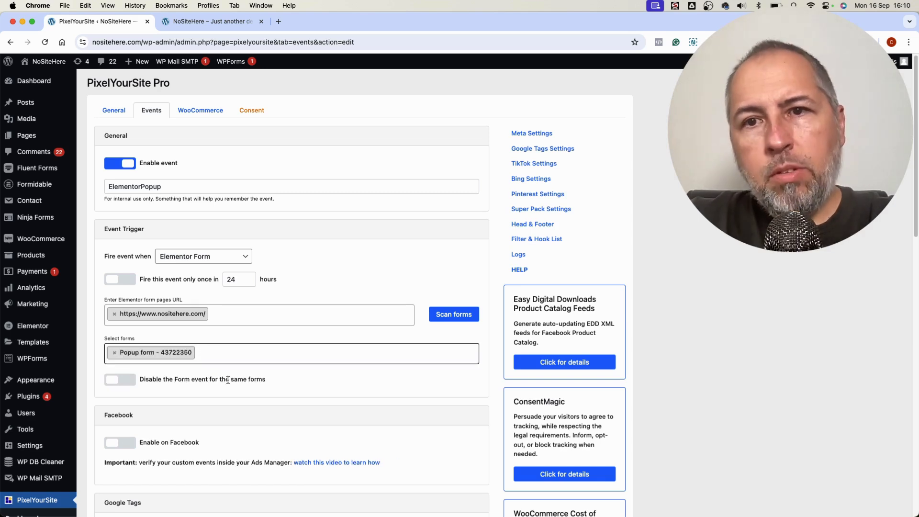
scroll(338, 409, "down", 4)
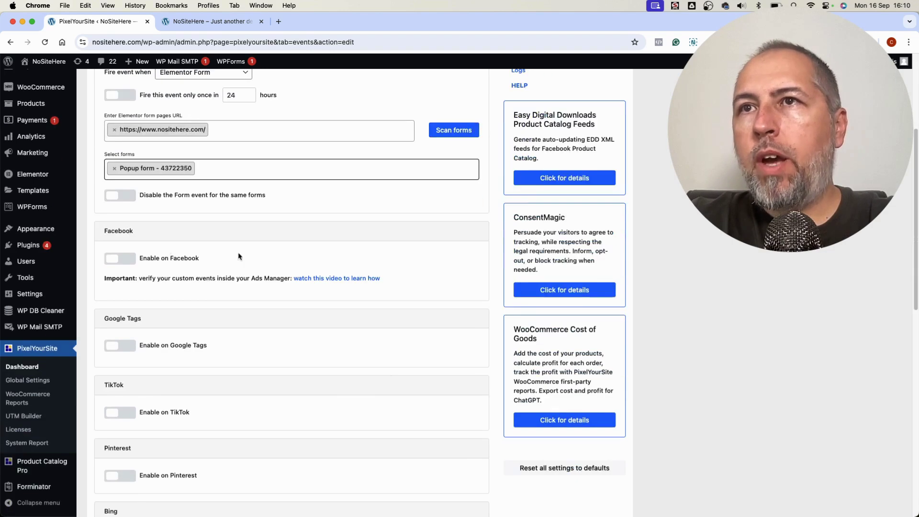